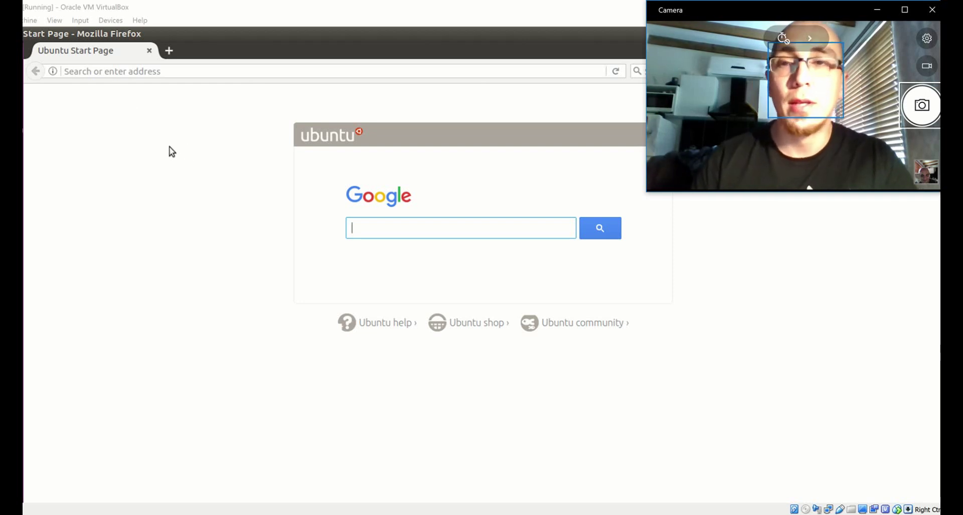
Step: Enter 'zoi' in the Firefox address bar to bring up Zoiper suggestions
{"action": "left_click", "coordinate": [114, 71]}
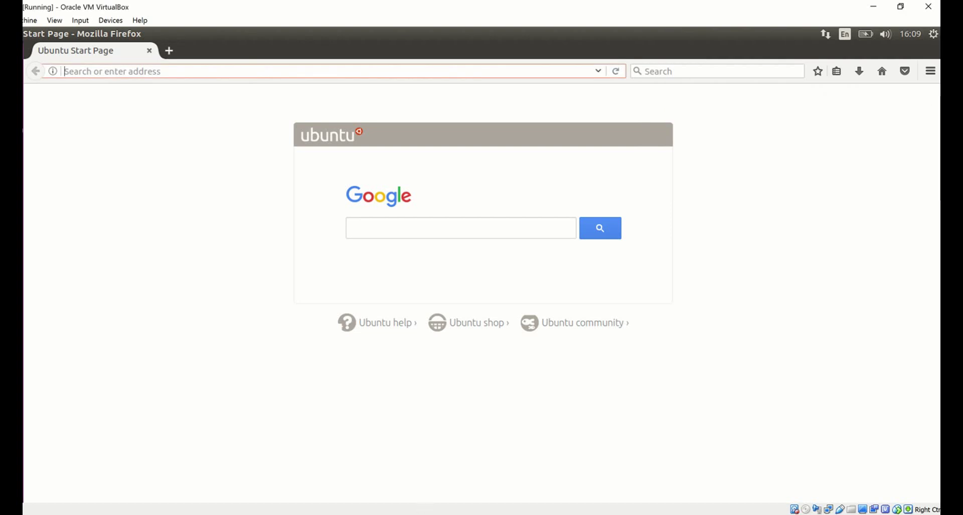
{"action": "mouse_move", "coordinate": [421, 507]}
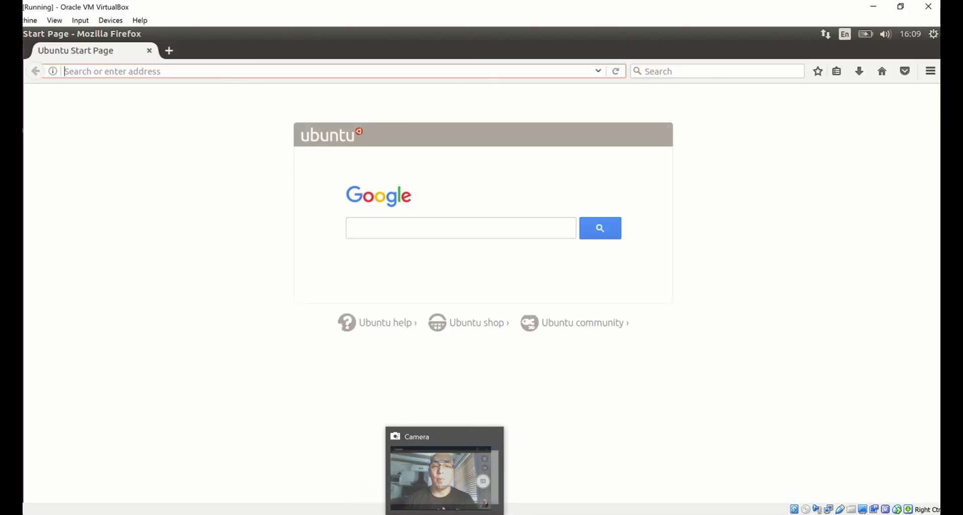
{"action": "left_click", "coordinate": [442, 471]}
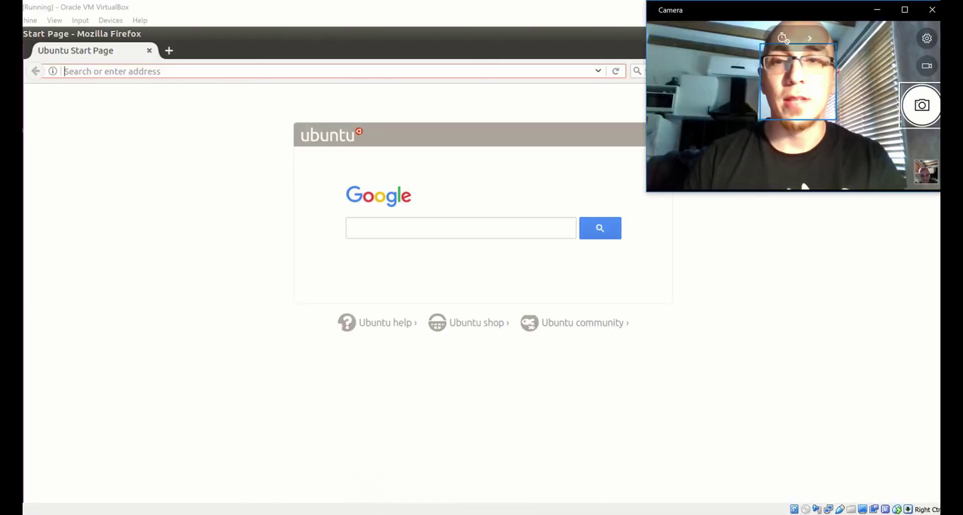
{"action": "left_click", "coordinate": [113, 73]}
{"action": "type", "text": "zoi"}
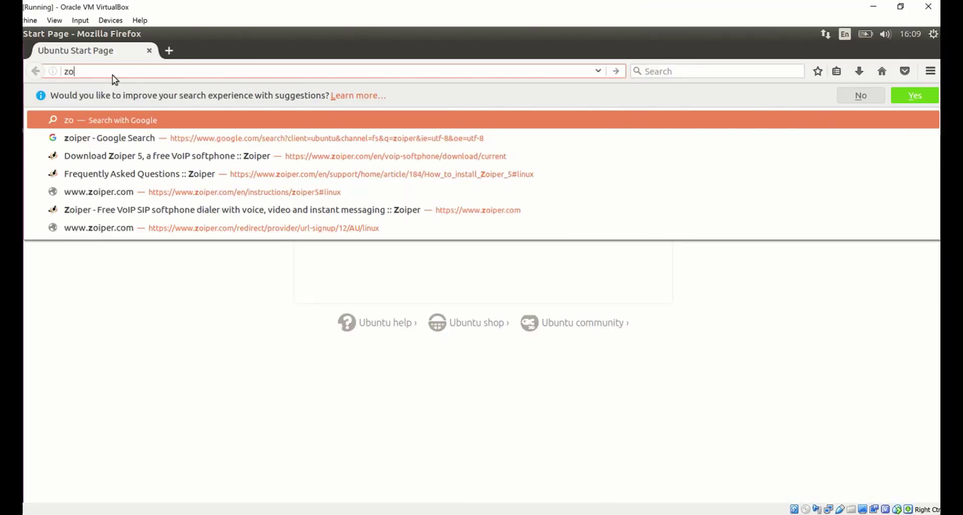
Step: Search Google for zoiper, open the official site, and reach the Zoiper 5 download list
{"action": "left_click", "coordinate": [95, 139]}
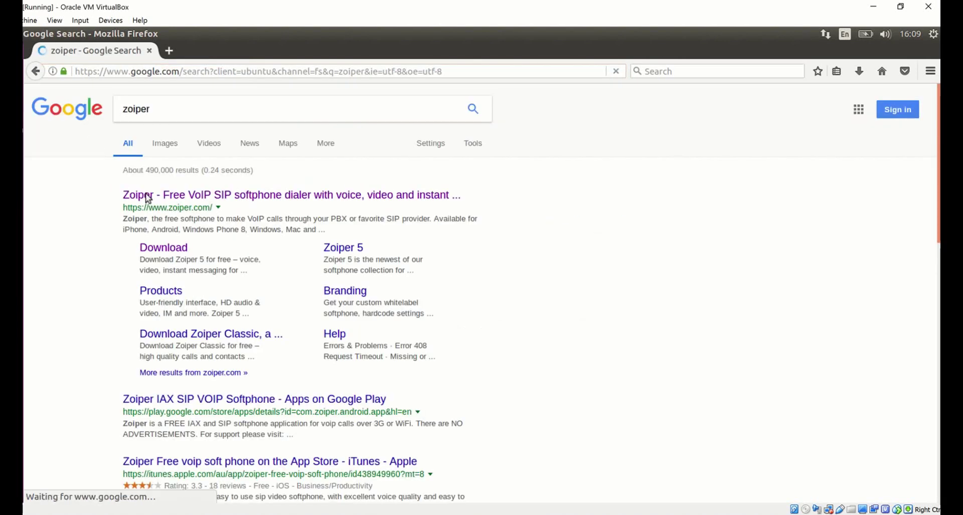
{"action": "left_click", "coordinate": [146, 195]}
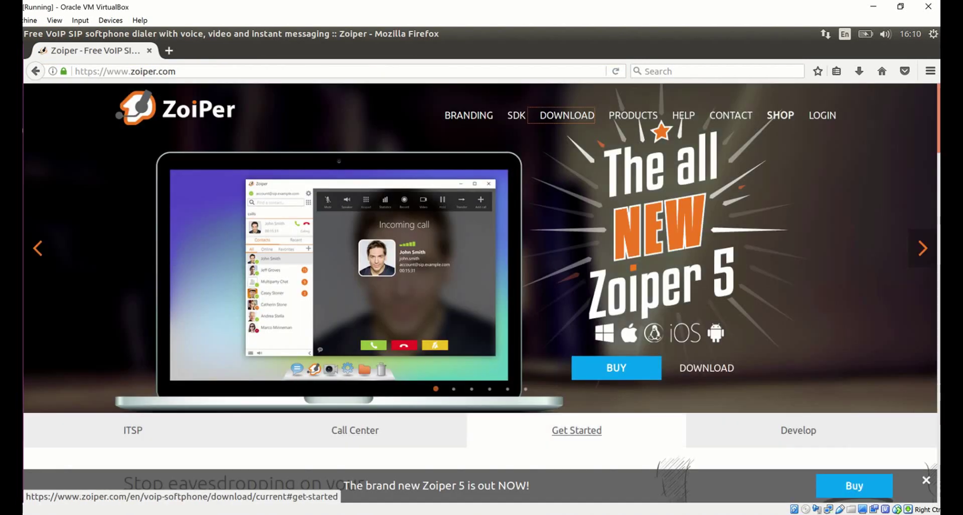
{"action": "left_click", "coordinate": [501, 439]}
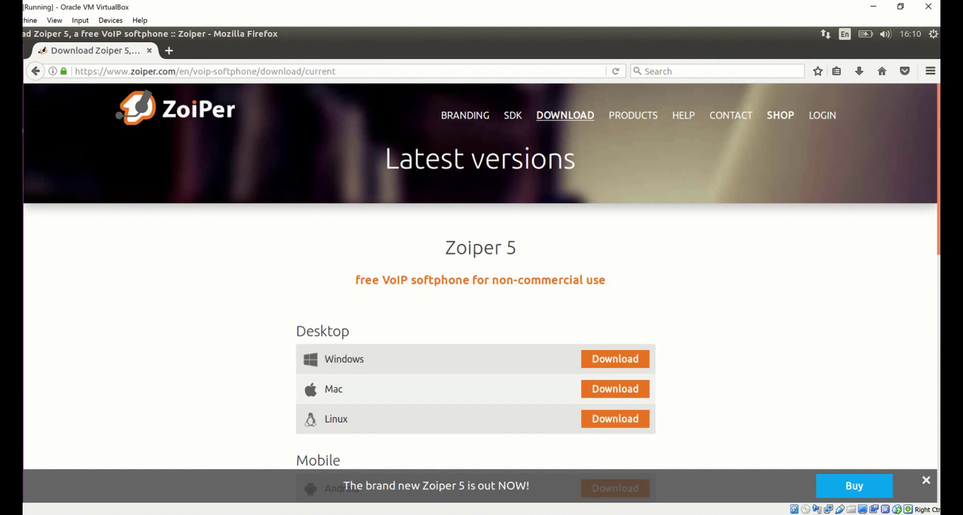
{"action": "scroll", "coordinate": [339, 321], "scroll_direction": "down", "scroll_amount": 5}
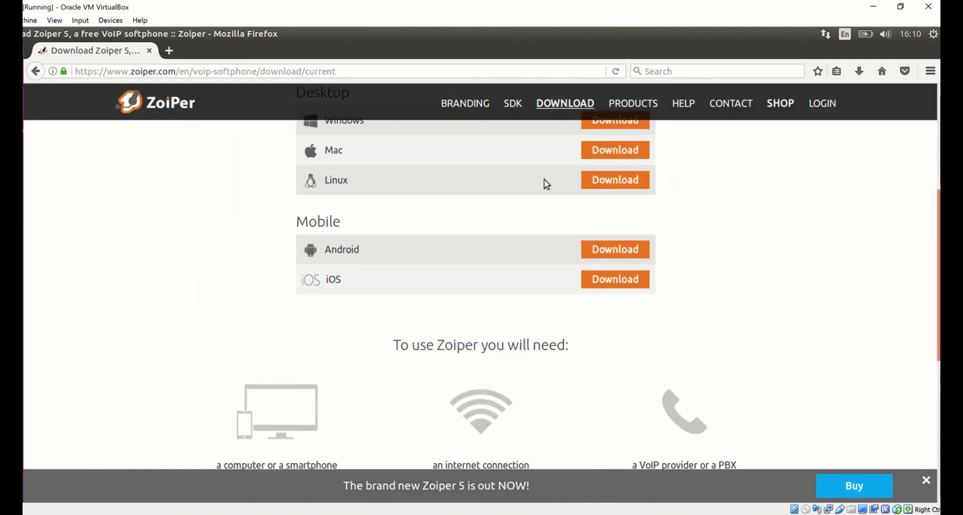
Step: Download the free Zoiper 5 for Linux as a Debian package and save the .deb file
{"action": "left_click", "coordinate": [602, 184]}
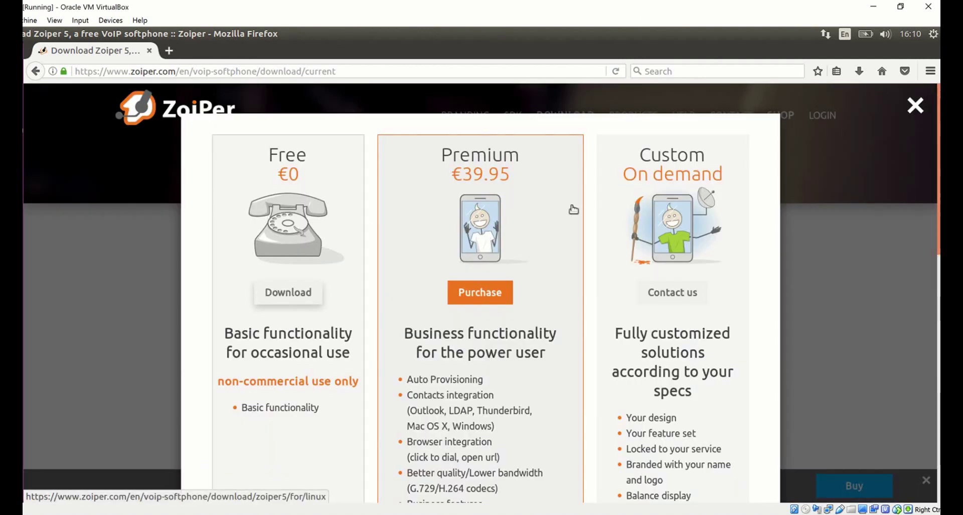
{"action": "left_click", "coordinate": [280, 294]}
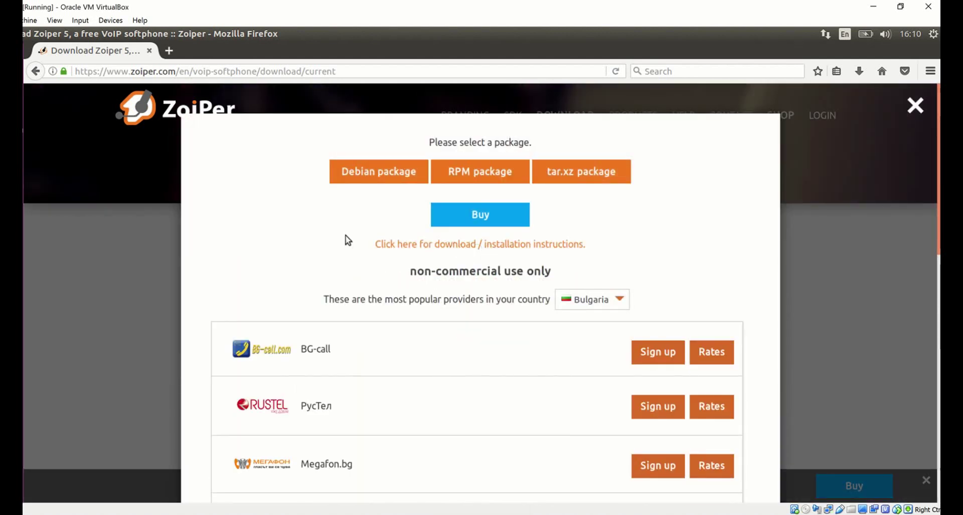
{"action": "left_click", "coordinate": [375, 181]}
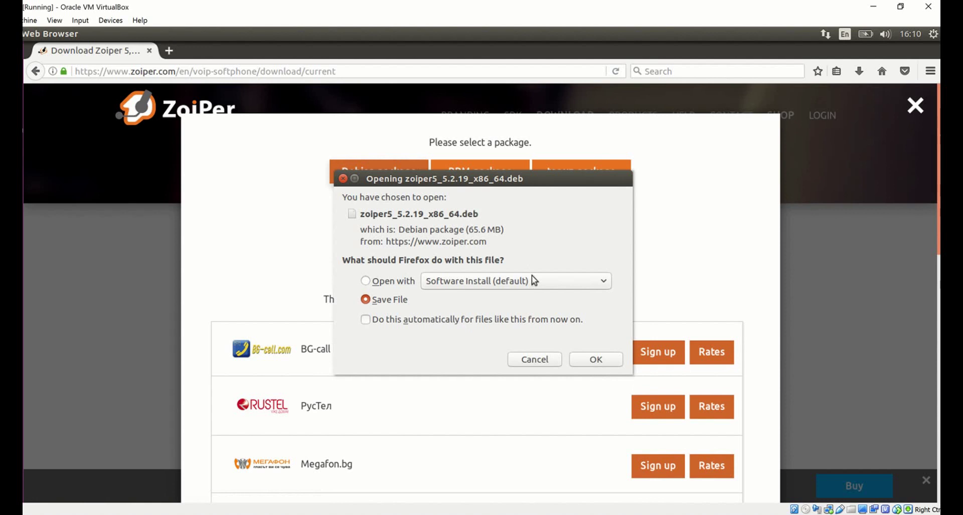
{"action": "left_click", "coordinate": [343, 179]}
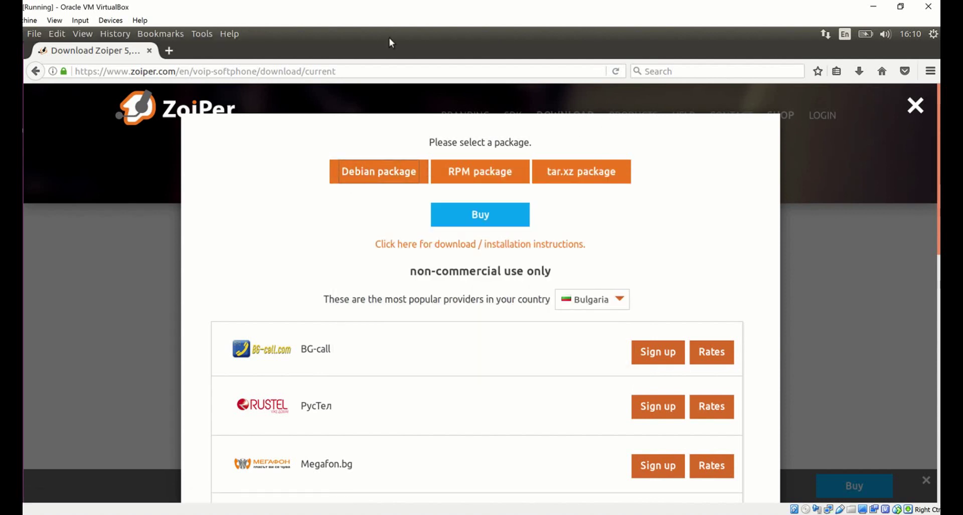
Step: Close Firefox and System Settings, then open zoiper5_5.2.19_x86_64.deb from the desktop
{"action": "left_click", "coordinate": [151, 52]}
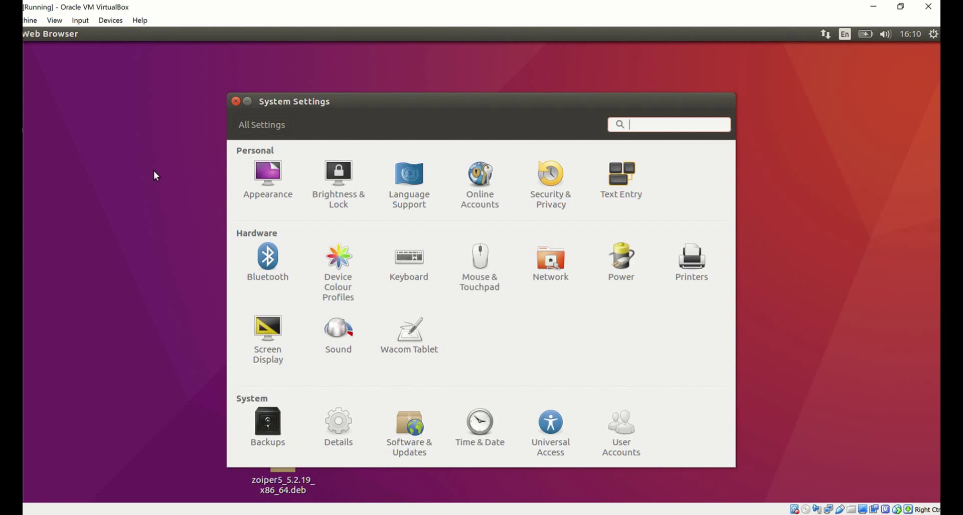
{"action": "left_click", "coordinate": [155, 365]}
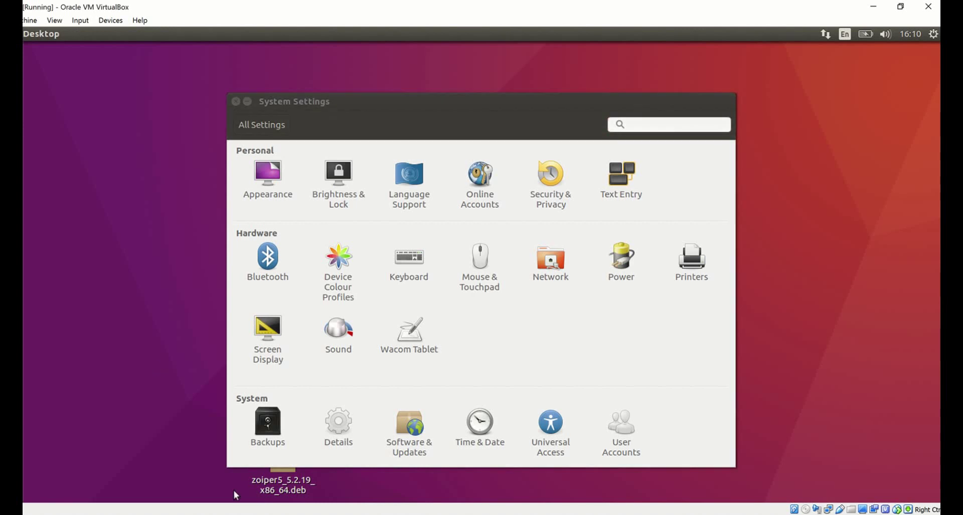
{"action": "left_click", "coordinate": [274, 481]}
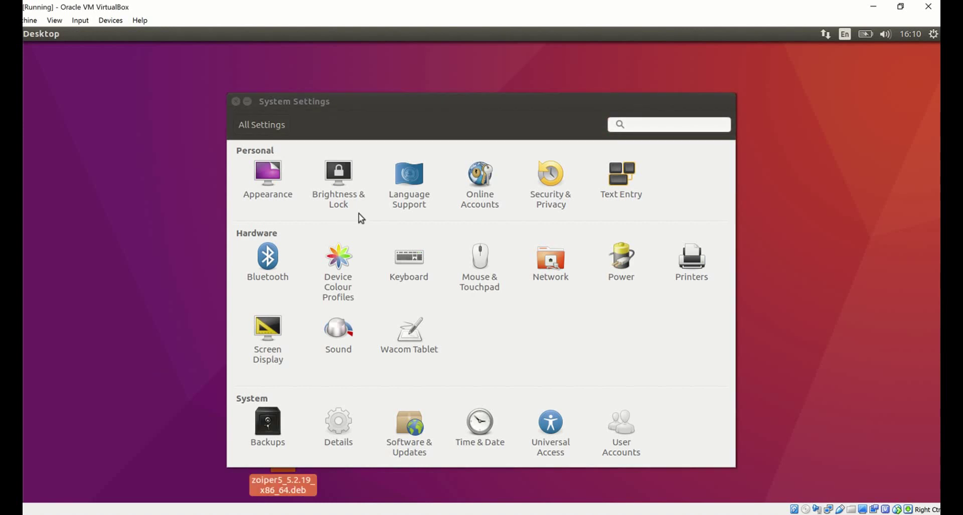
{"action": "left_click", "coordinate": [237, 102]}
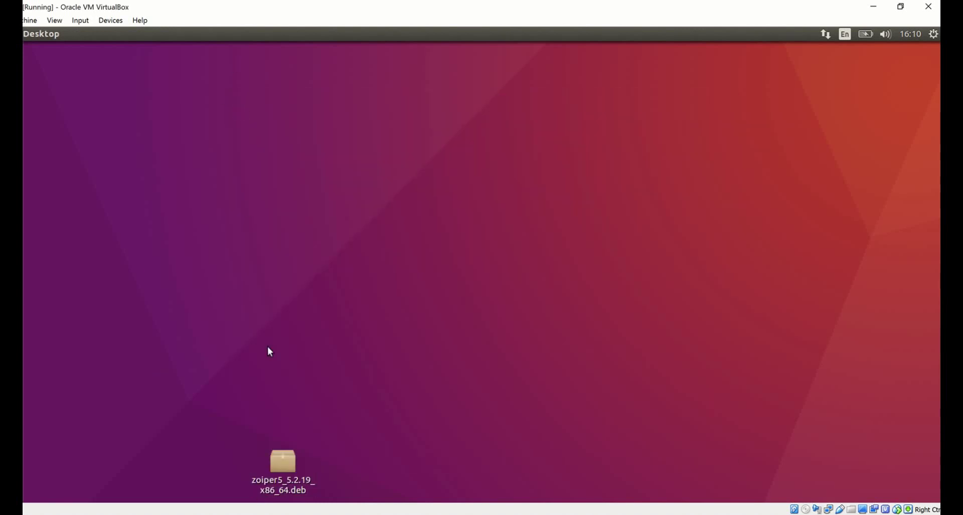
{"action": "double_click", "coordinate": [279, 462]}
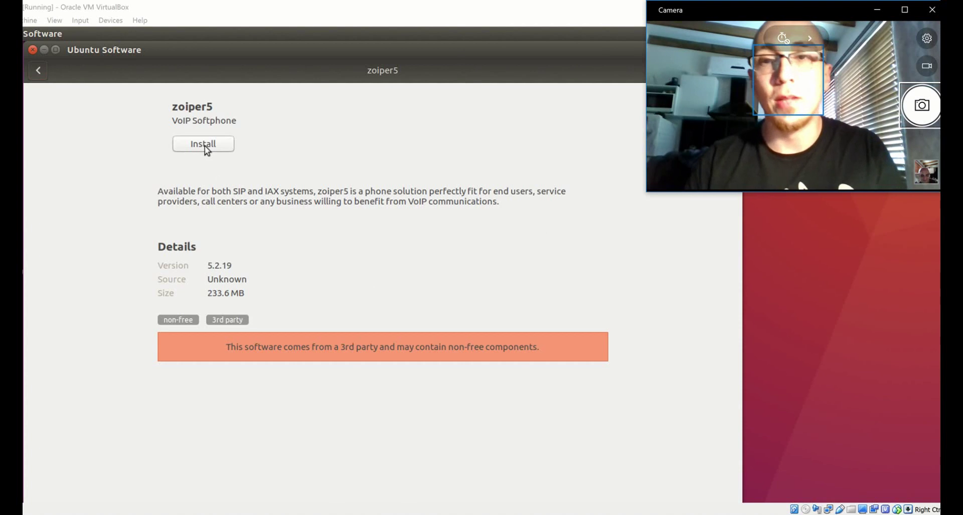
Step: Install the zoiper5 package from Ubuntu Software, authenticating to allow the install
{"action": "left_click", "coordinate": [204, 146]}
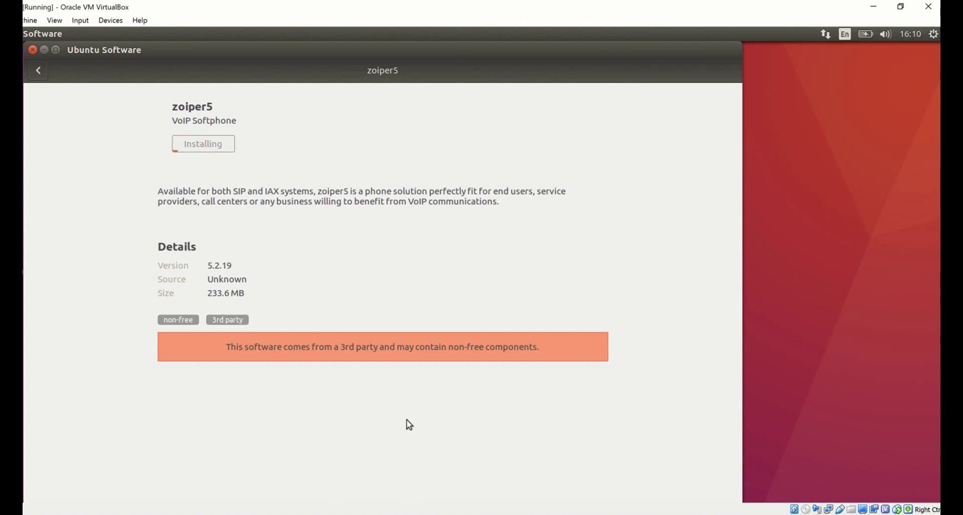
{"action": "key", "text": "alt+Tab"}
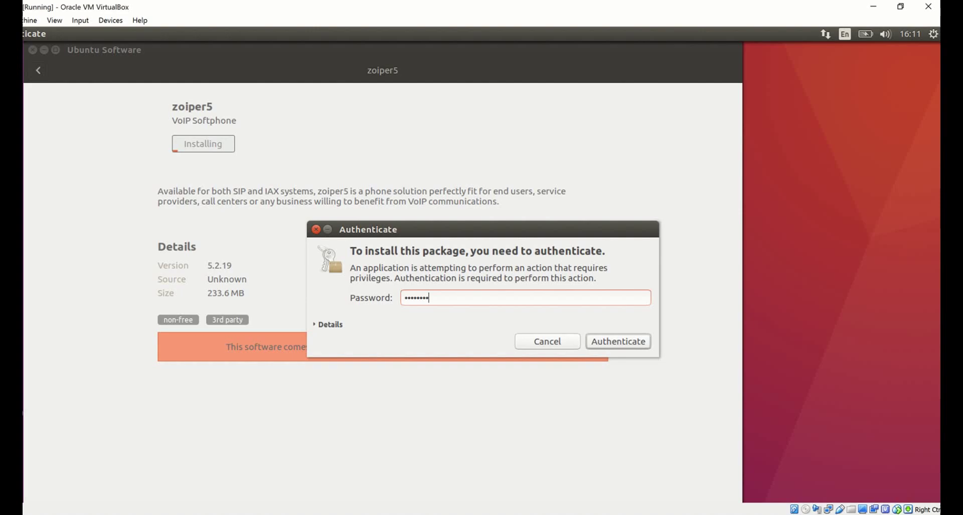
{"action": "left_click", "coordinate": [612, 341]}
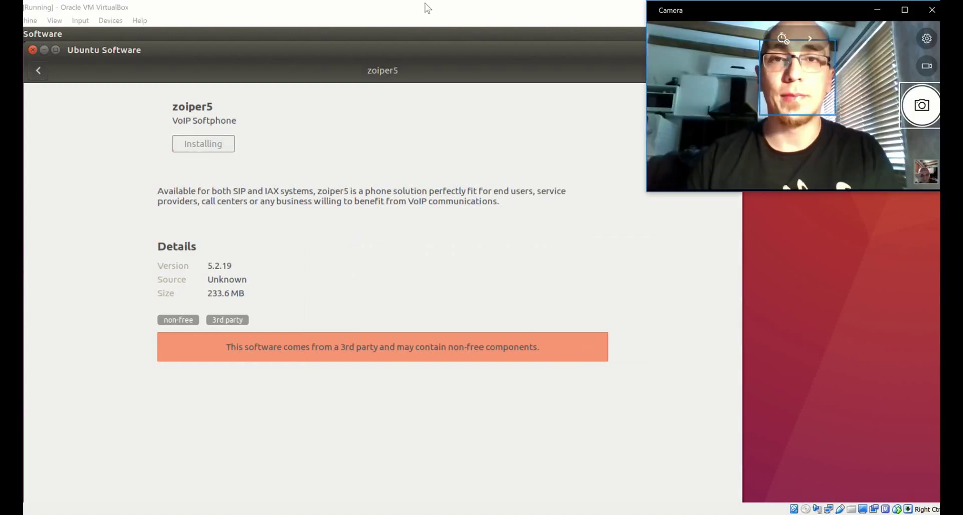
{"action": "mouse_move", "coordinate": [397, 5]}
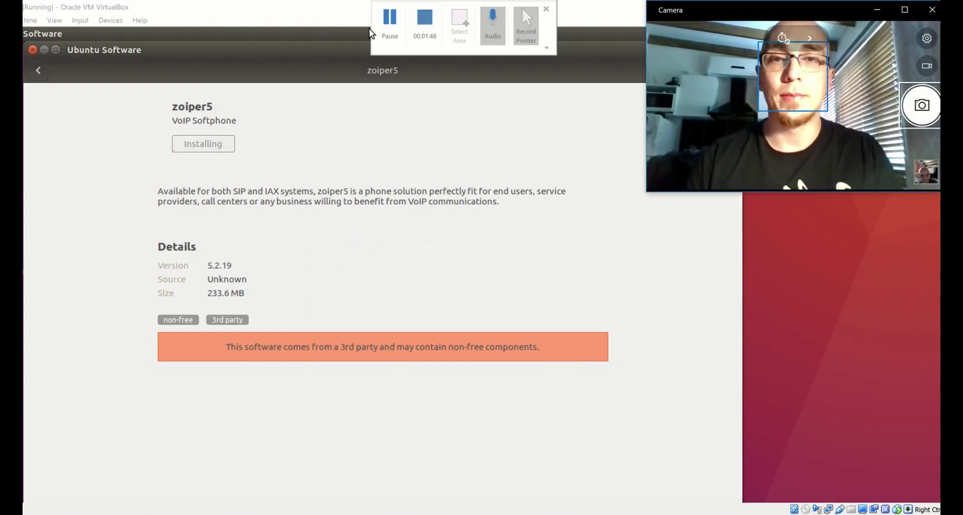
{"action": "left_click", "coordinate": [414, 25]}
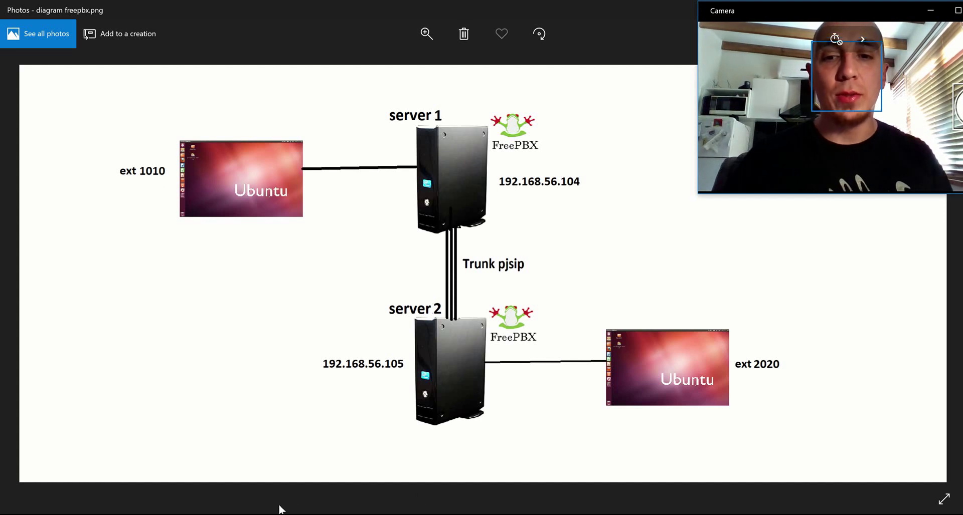
Step: Go to Applications > Extensions in FreePBX and expand the Add Extension dropdown
{"action": "key", "text": "alt+Tab"}
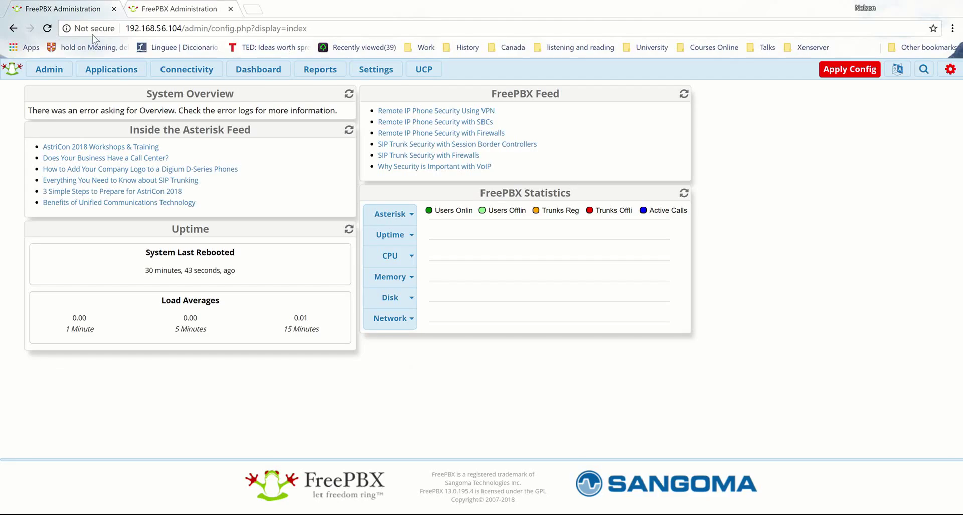
{"action": "left_click", "coordinate": [111, 69]}
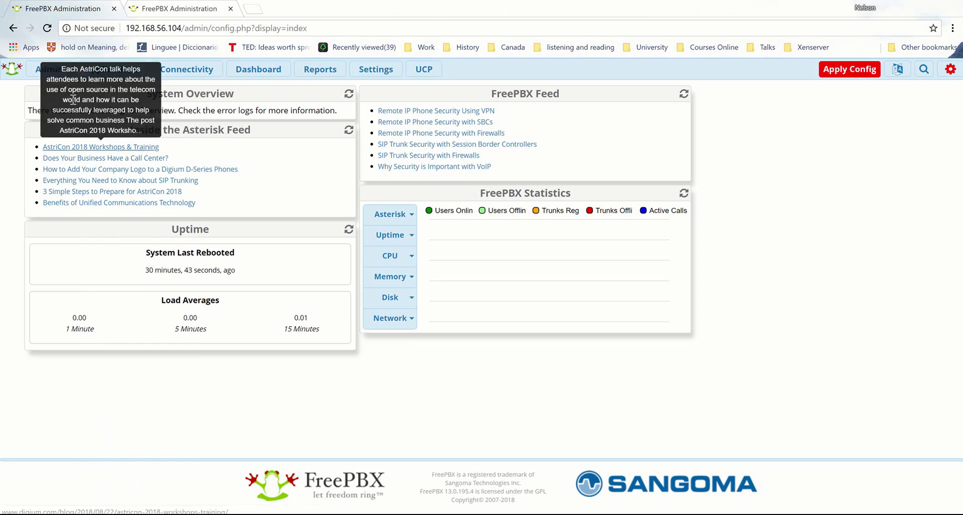
{"action": "left_click", "coordinate": [49, 75]}
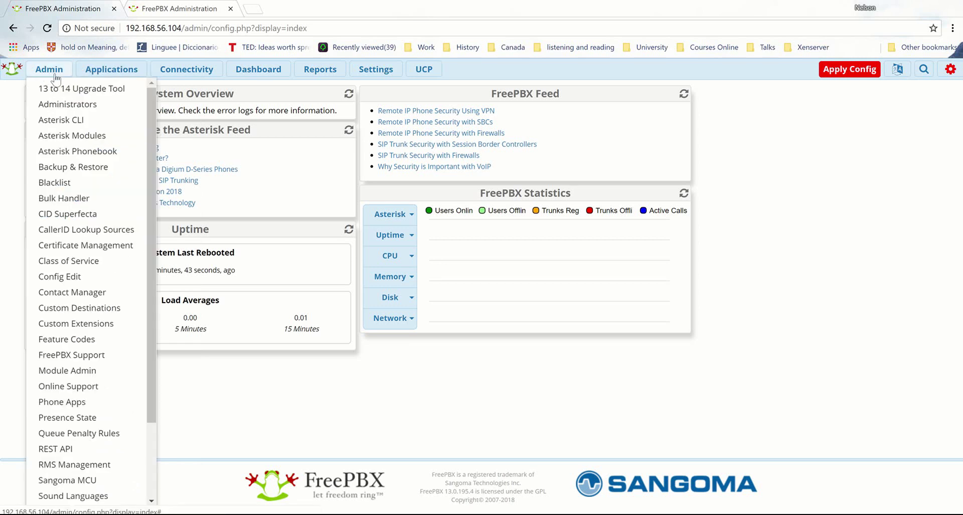
{"action": "left_click", "coordinate": [102, 72]}
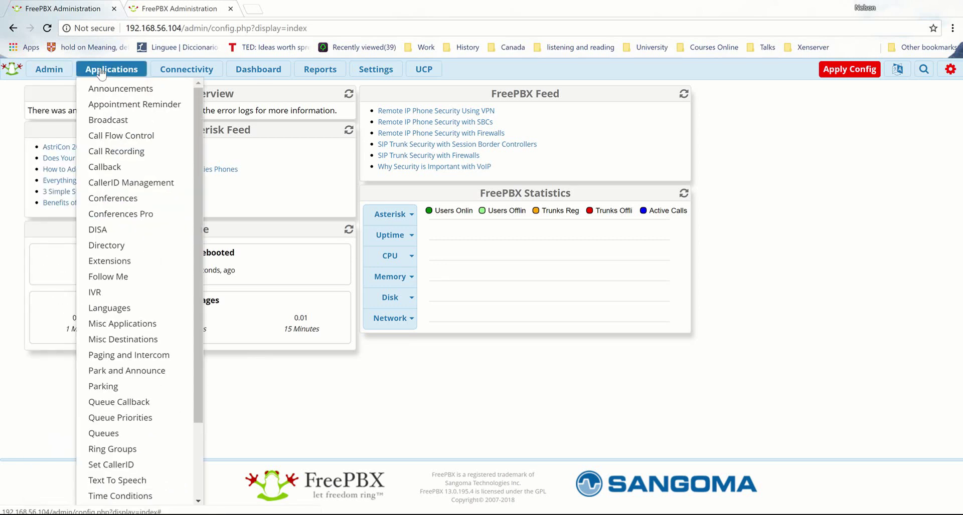
{"action": "left_click", "coordinate": [115, 268]}
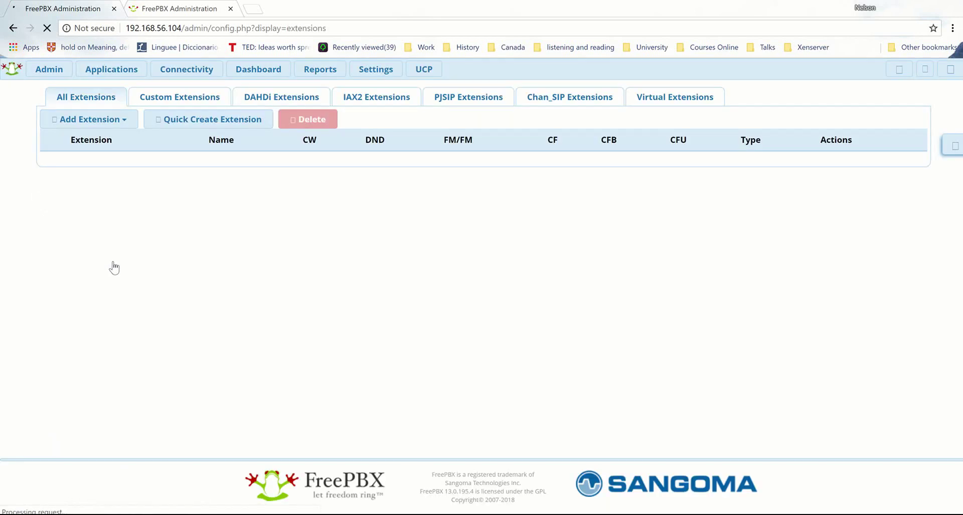
{"action": "left_click", "coordinate": [121, 135]}
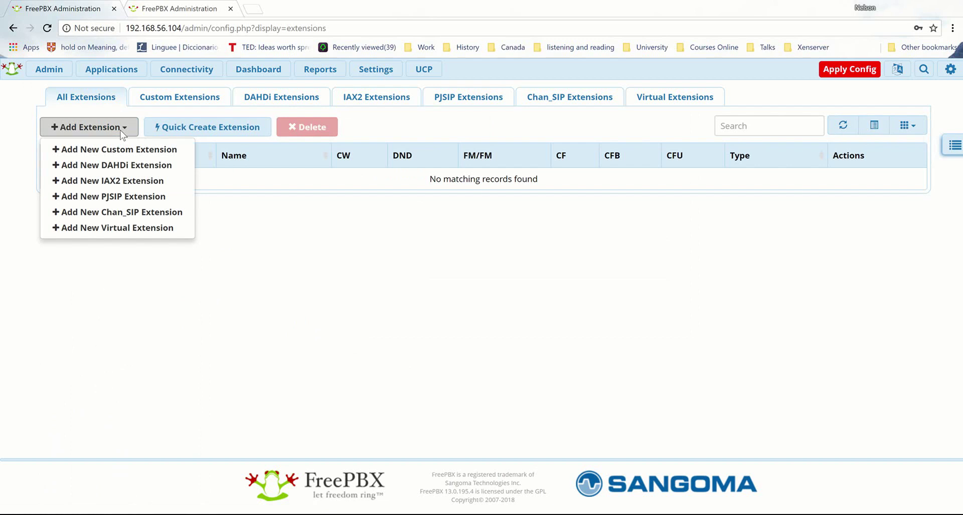
Step: Start a new PJSIP extension with User Extension 1010 and the user's display name
{"action": "left_click", "coordinate": [112, 197]}
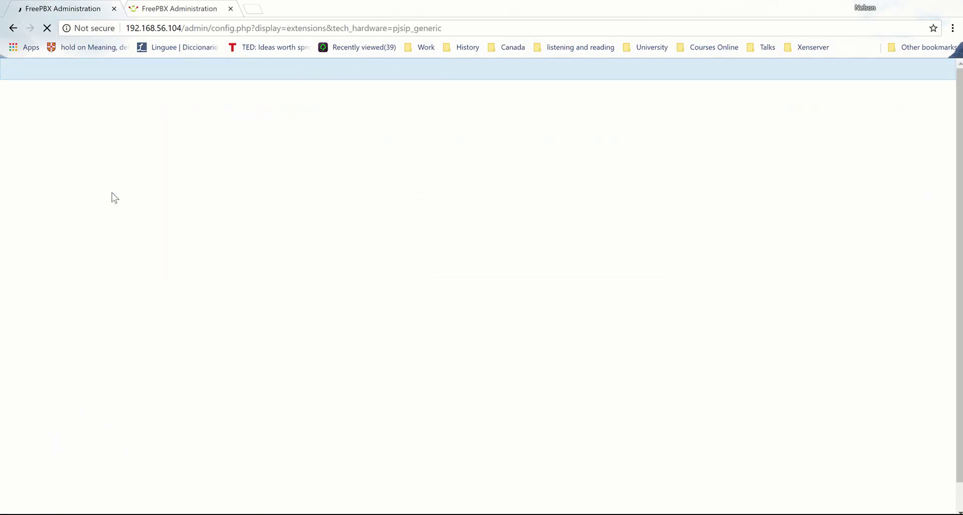
{"action": "left_click", "coordinate": [370, 209]}
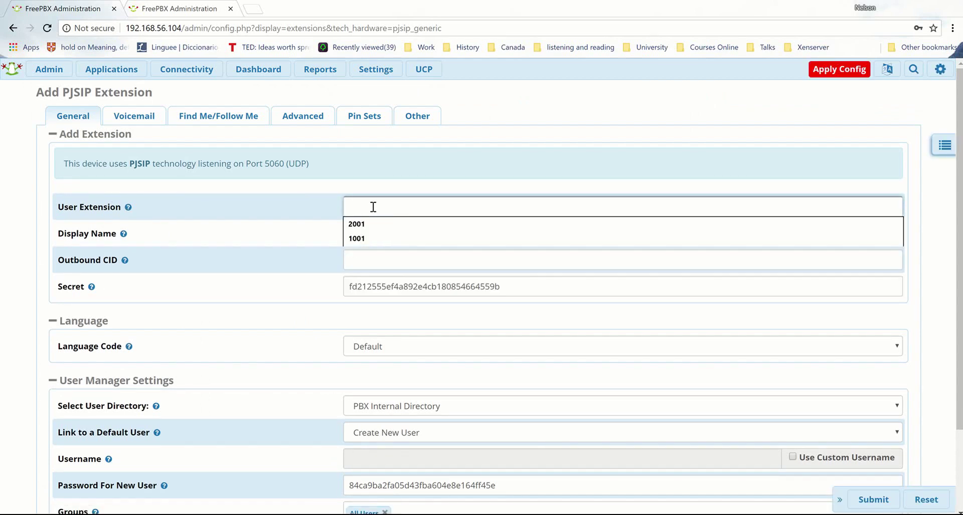
{"action": "type", "text": "1010"}
{"action": "left_click", "coordinate": [353, 224]}
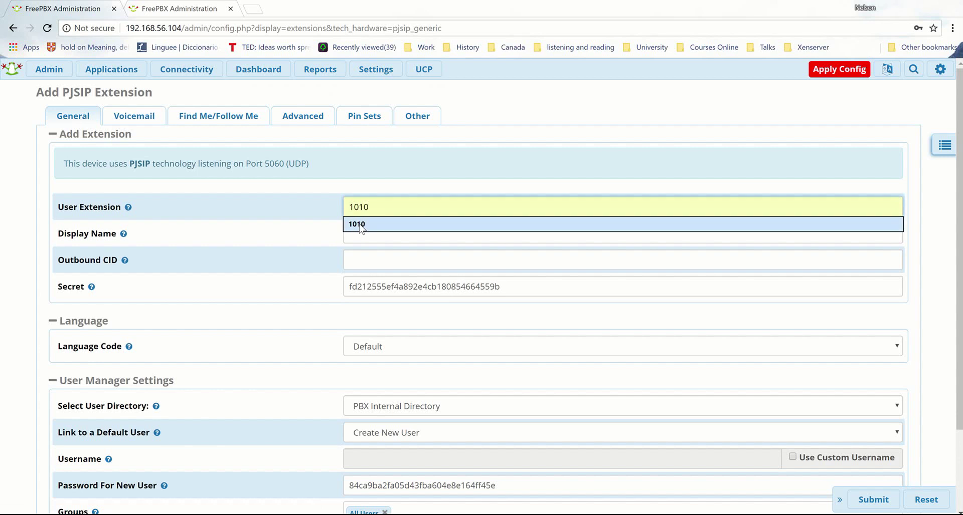
{"action": "left_click", "coordinate": [358, 232]}
{"action": "type", "text": "n"}
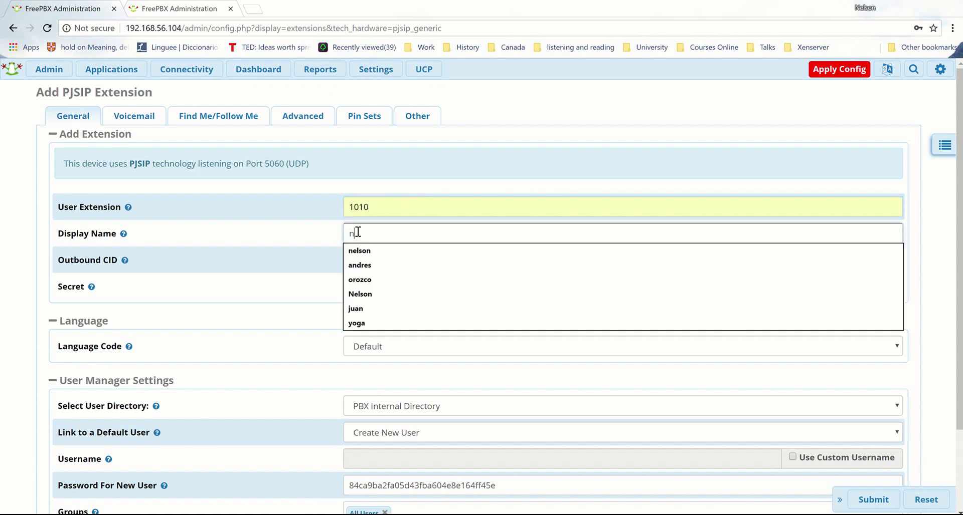
{"action": "type", "text": "elson"}
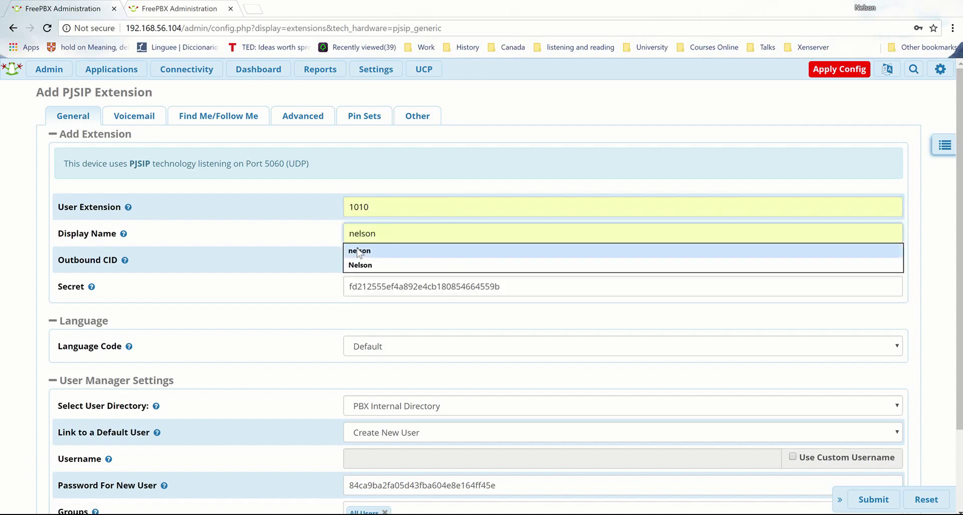
{"action": "left_click", "coordinate": [359, 250]}
Step: Replace the generated secret and new-user password with custom values, then submit
{"action": "left_click", "coordinate": [365, 285]}
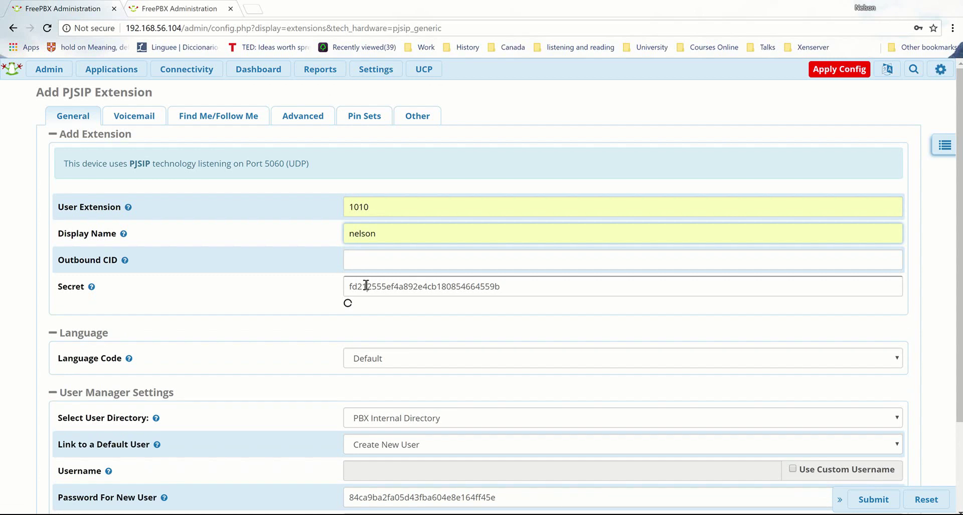
{"action": "double_click", "coordinate": [366, 286]}
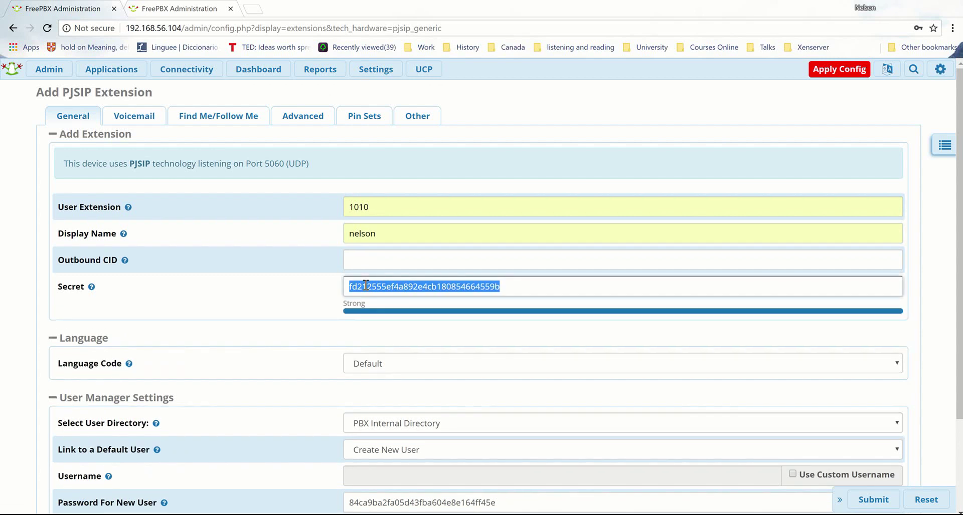
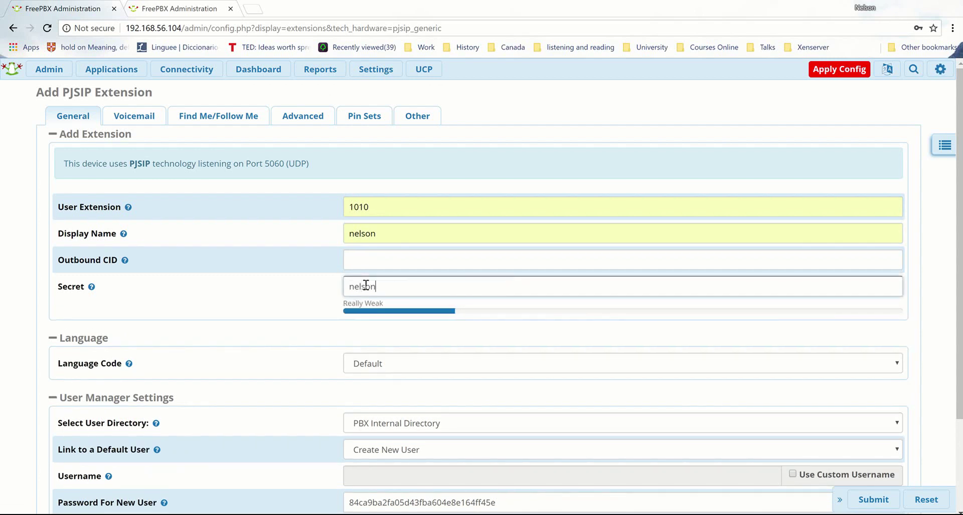
{"action": "left_click", "coordinate": [302, 297]}
{"action": "scroll", "coordinate": [301, 297], "scroll_direction": "down", "scroll_amount": 3}
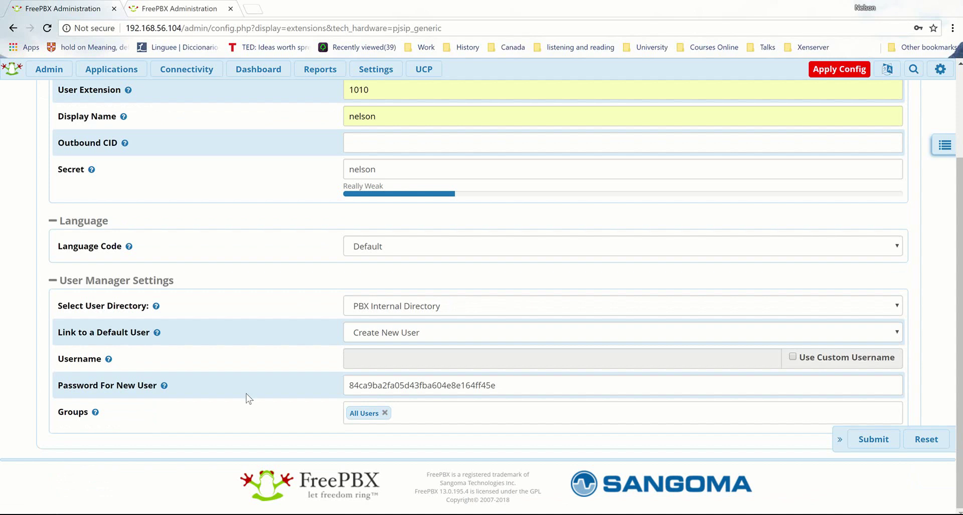
{"action": "double_click", "coordinate": [380, 386]}
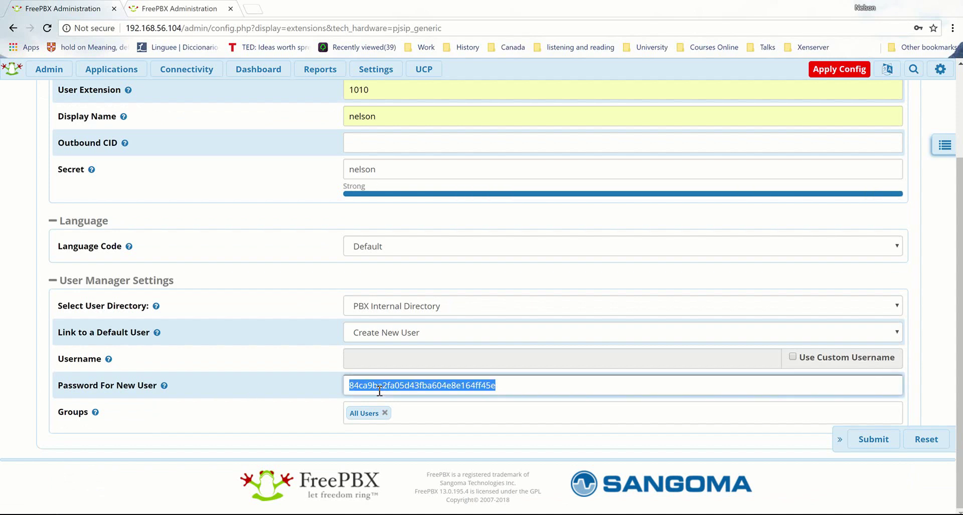
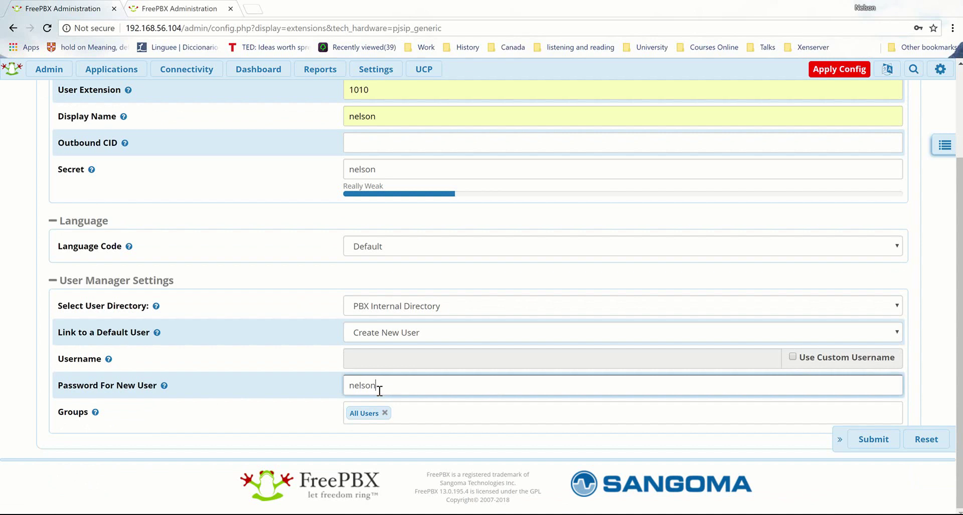
{"action": "left_click", "coordinate": [873, 447]}
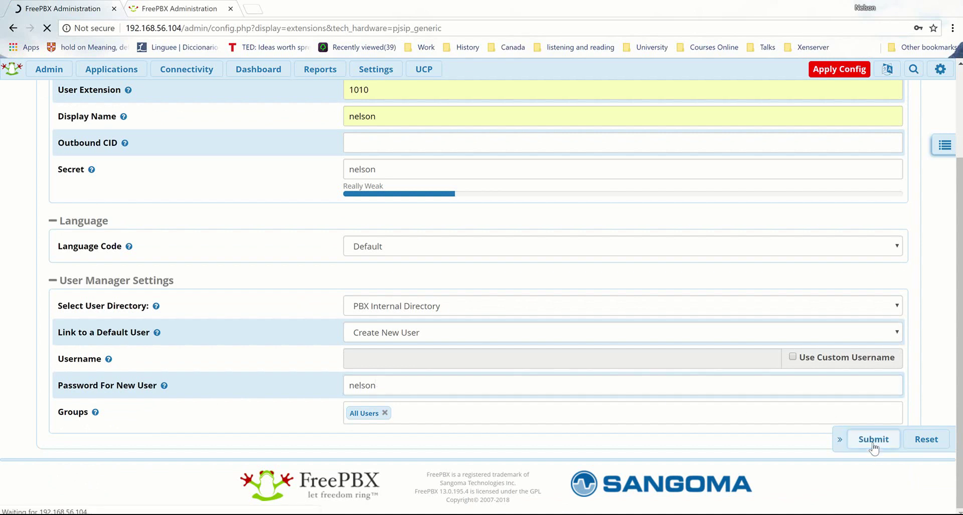